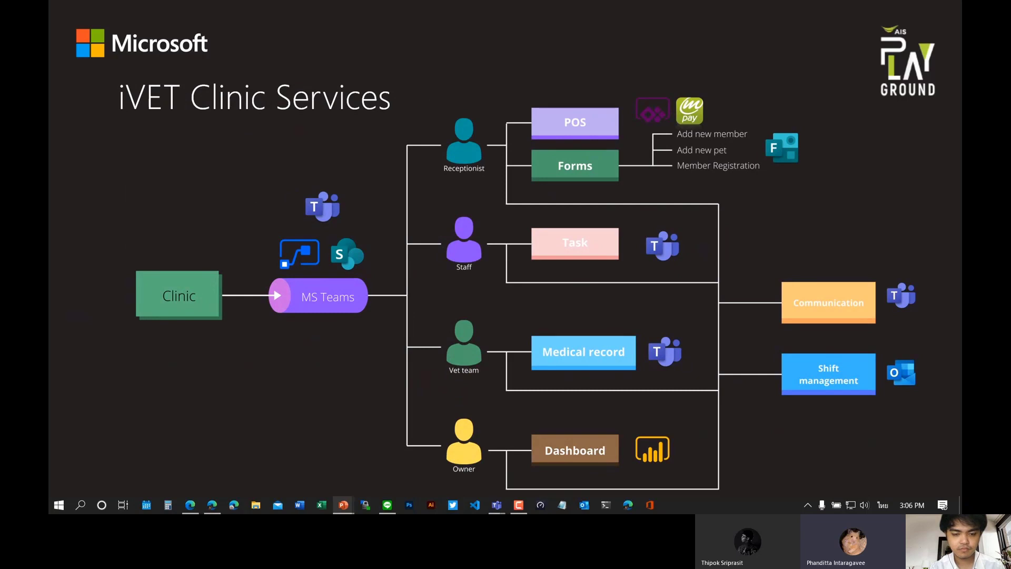
# Advance the slideshow from the iVET Clinic Services diagram to the Customer Service Flow slide.
pyautogui.press('Right')
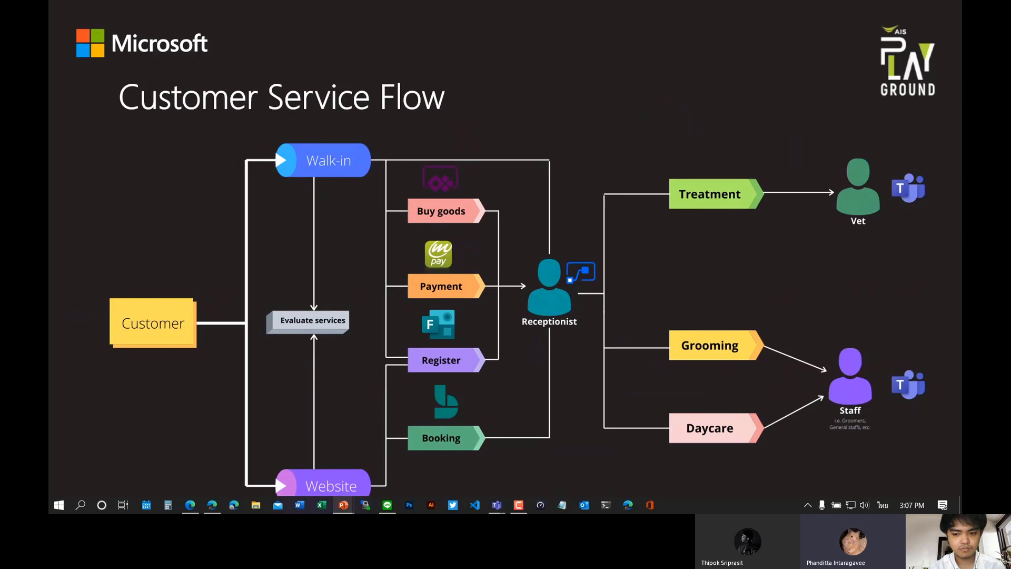
# Advance from the Customer Service Flow slide to the Demo title slide.
pyautogui.press('Right')
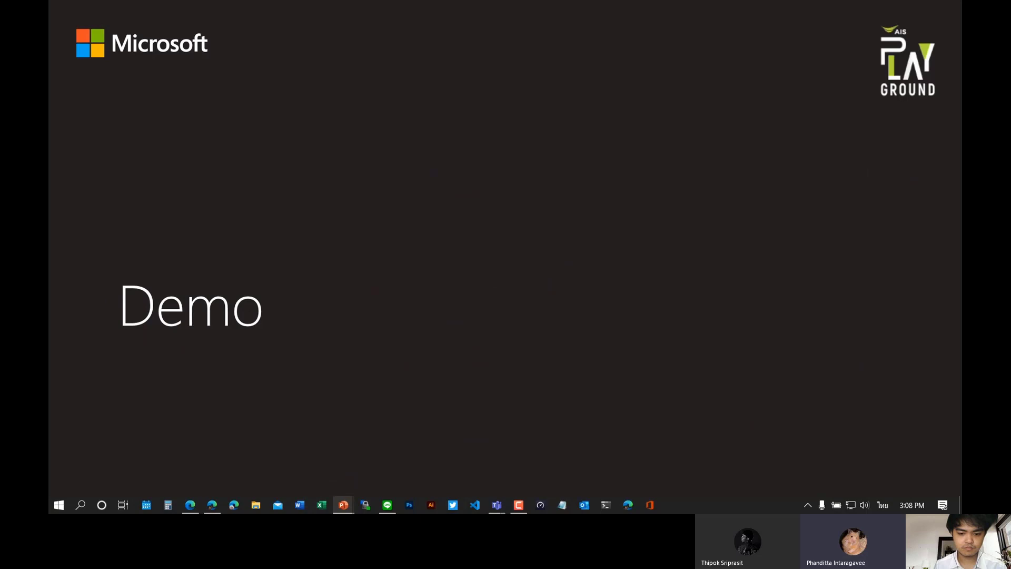
# Play and pause the Customer slide's booking demo video, then continue to the Vet Team slide.
pyautogui.press('Right')
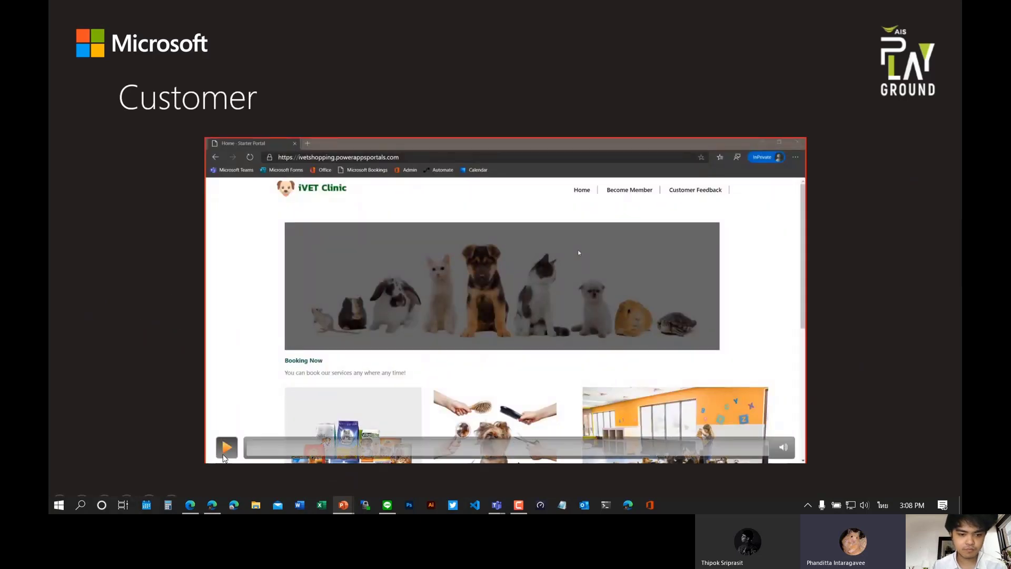
pyautogui.click(226, 448)
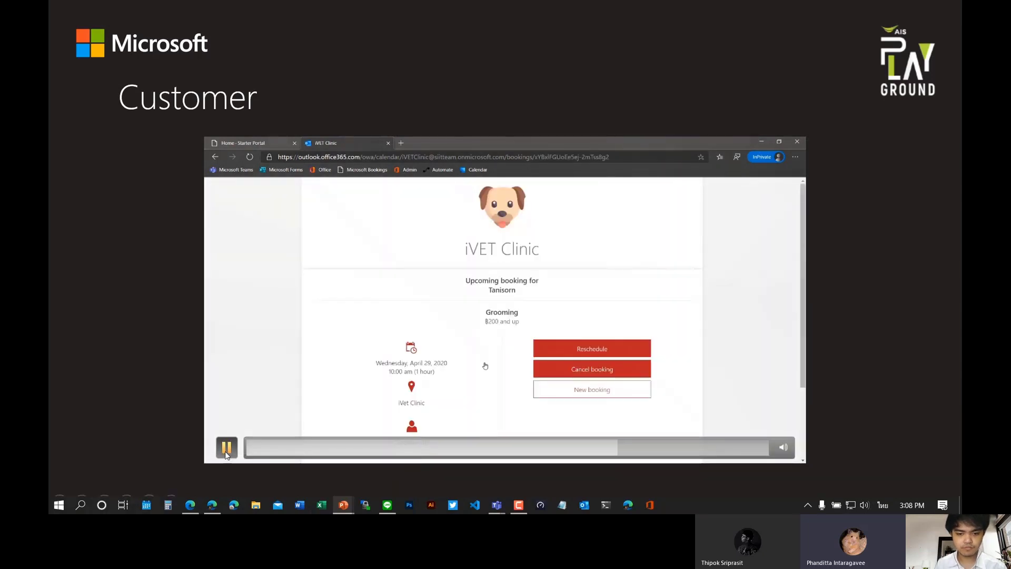
pyautogui.click(227, 449)
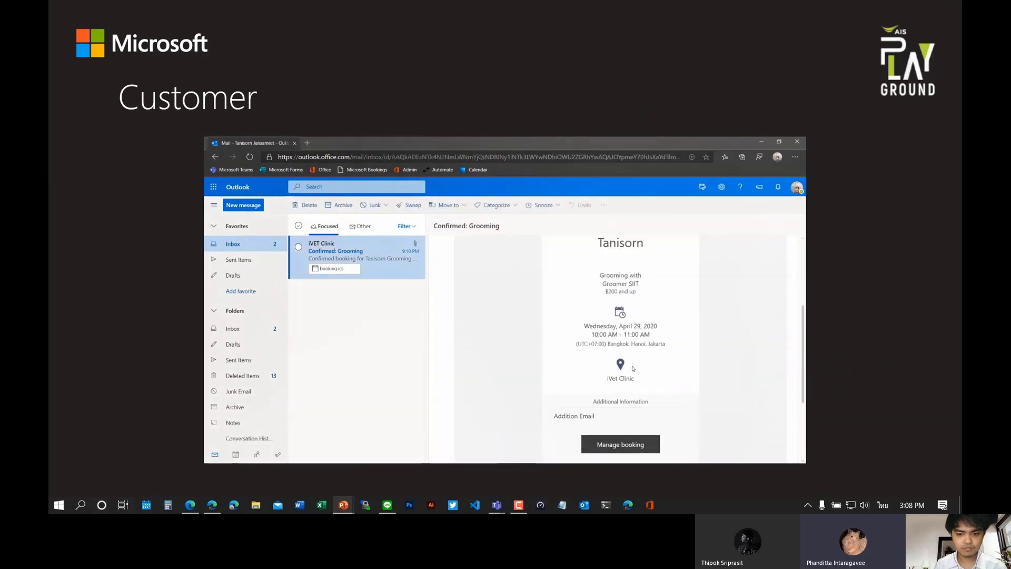
pyautogui.press('Right')
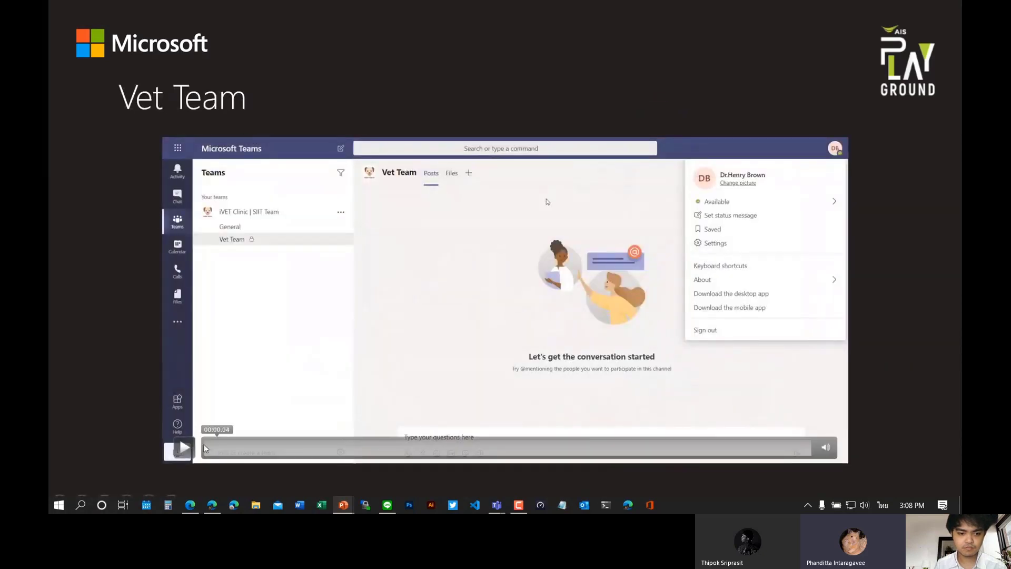
# Play the Vet Team demo video and skip ahead partway through it.
pyautogui.click(183, 449)
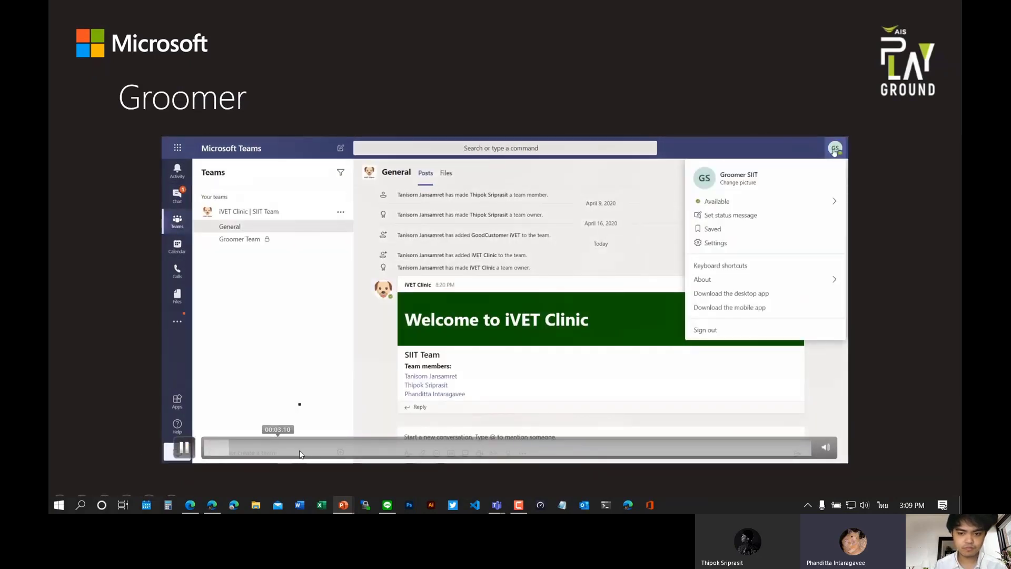
pyautogui.click(473, 449)
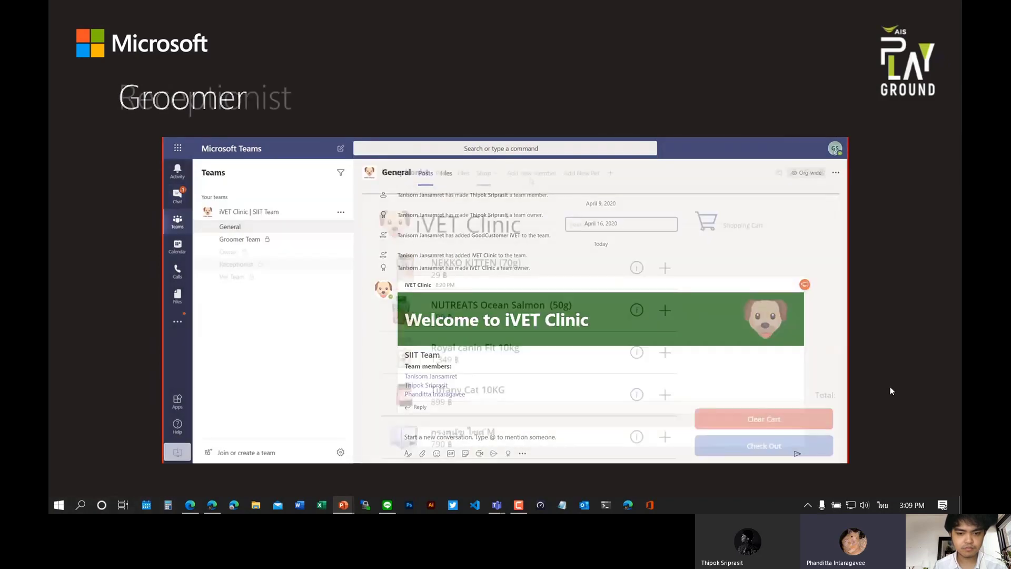
# Play, pause and resume the Receptionist demo video, then skip ahead to the completed purchase.
pyautogui.click(184, 449)
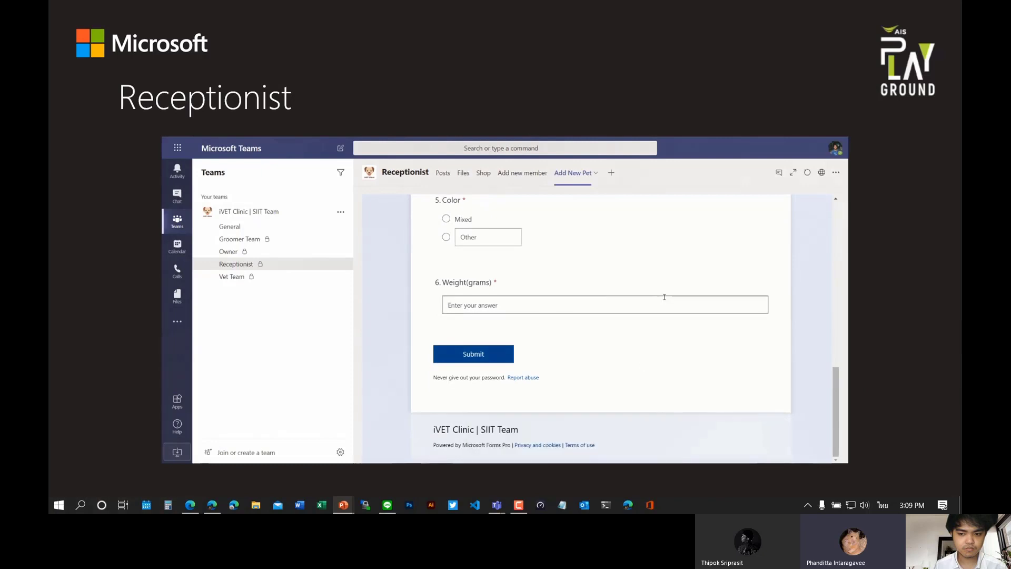
pyautogui.click(238, 447)
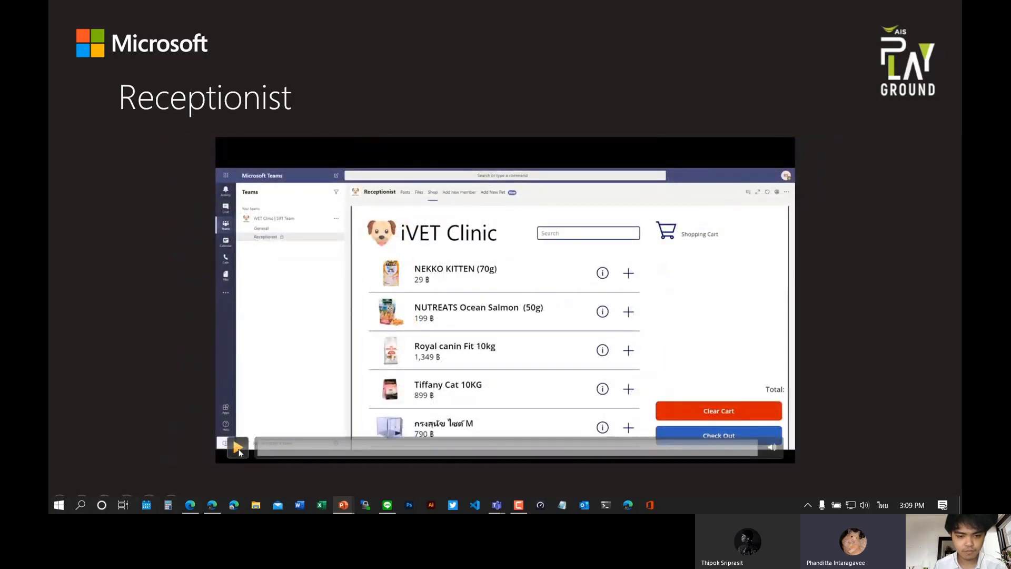
pyautogui.click(237, 448)
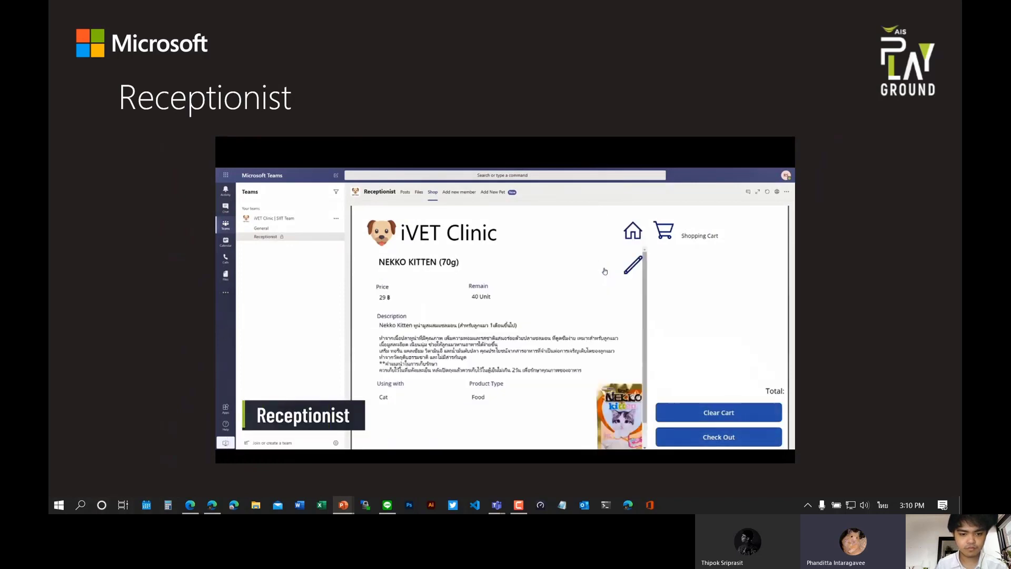
pyautogui.click(442, 452)
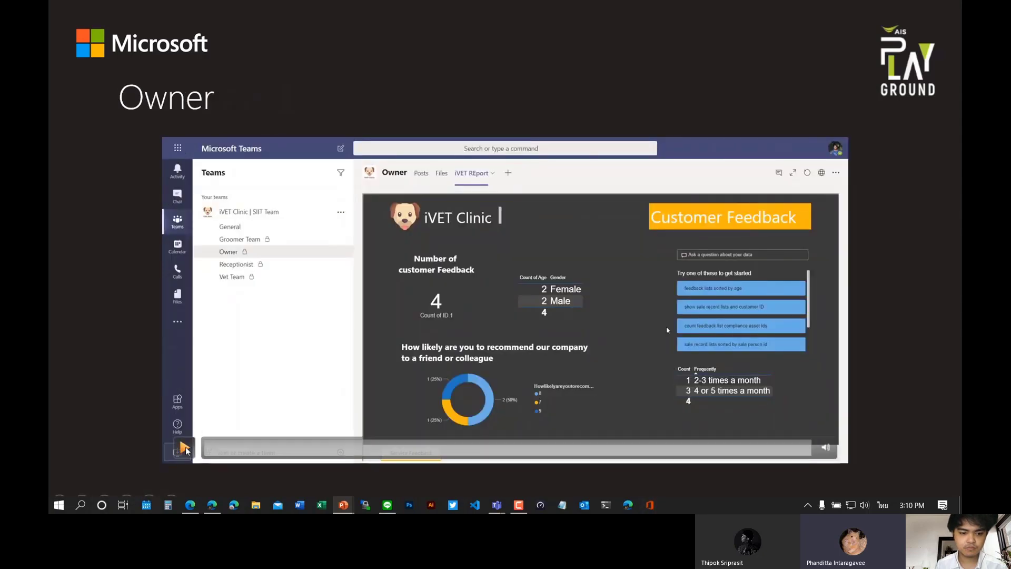
# Play, pause and resume the Owner dashboard demo video until the JobberHack news slide appears.
pyautogui.click(184, 448)
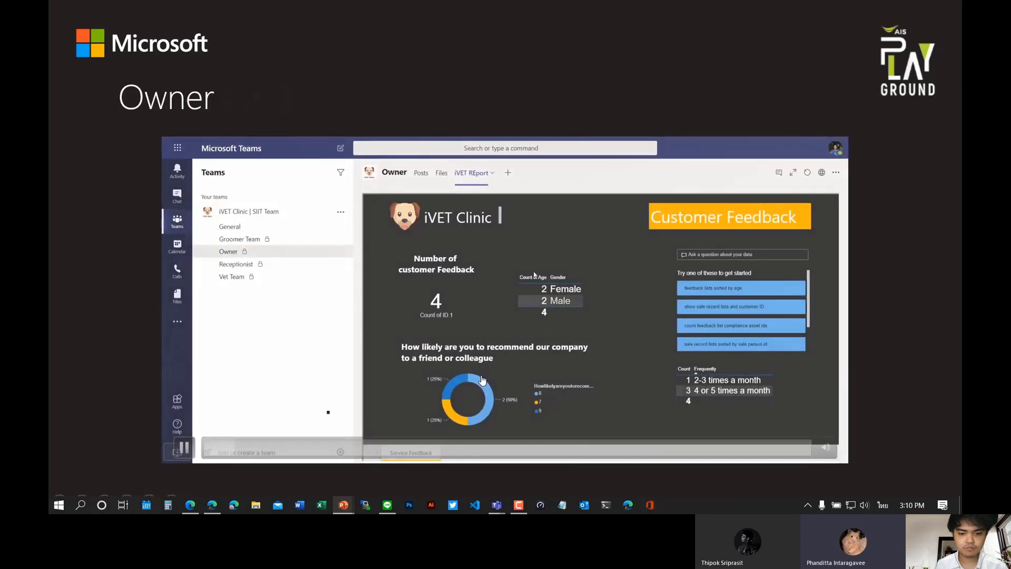
pyautogui.click(190, 450)
pyautogui.click(183, 449)
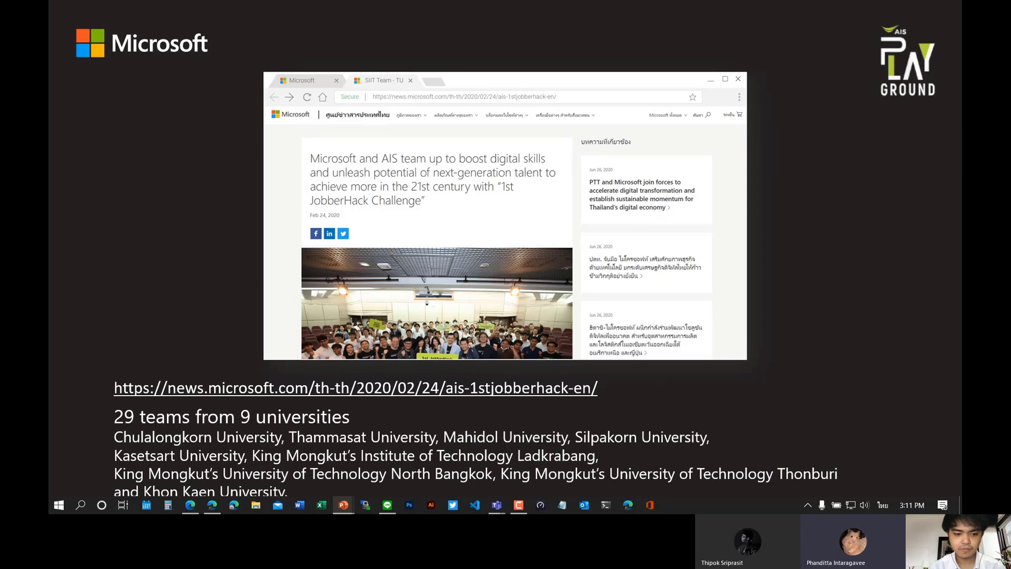
# Step through the winners quote, Facebook announcement and Microsoft presentation slides to the SIIT Team partners slide.
pyautogui.press('Right')
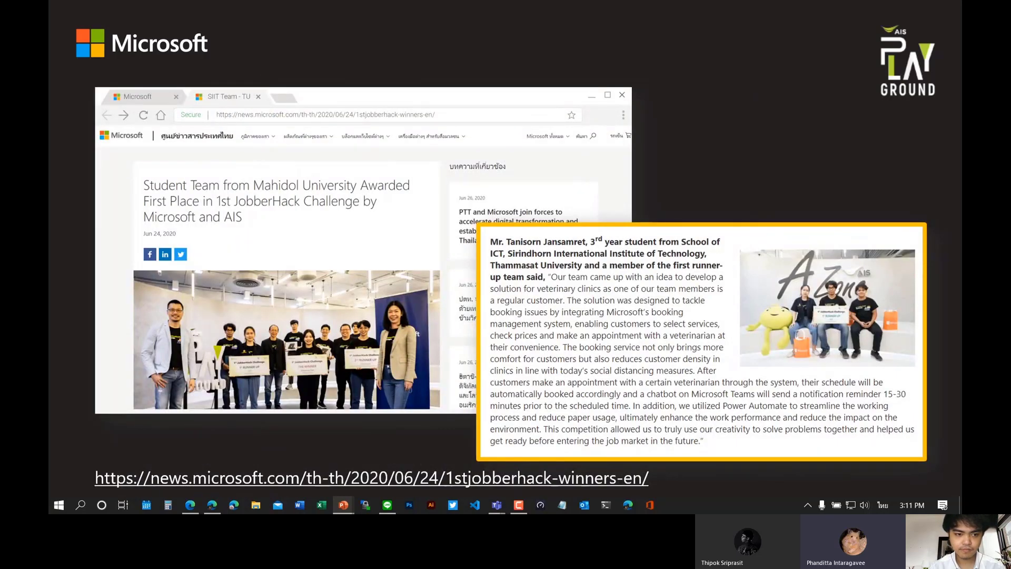
pyautogui.press('Right')
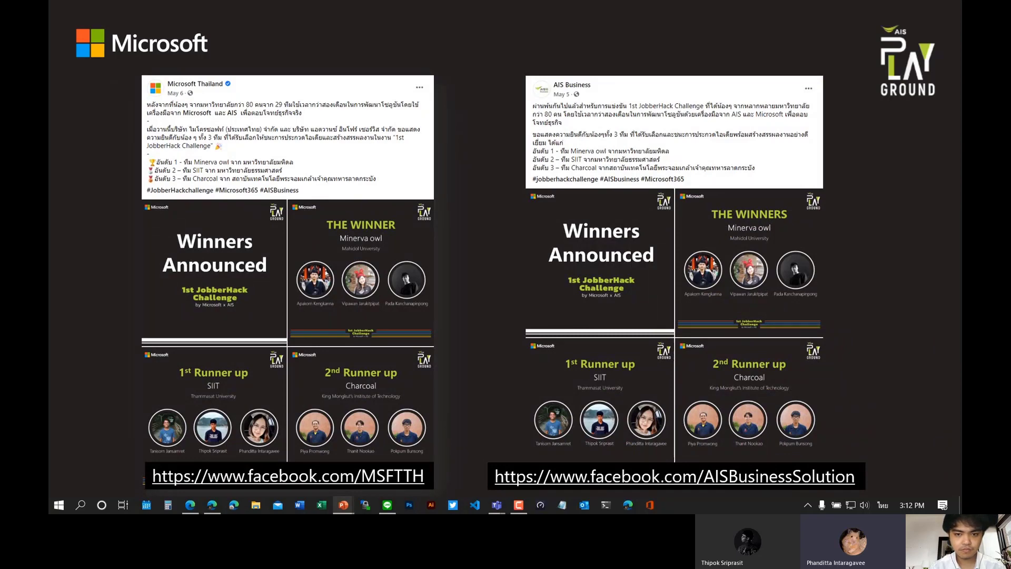
pyautogui.press('Right')
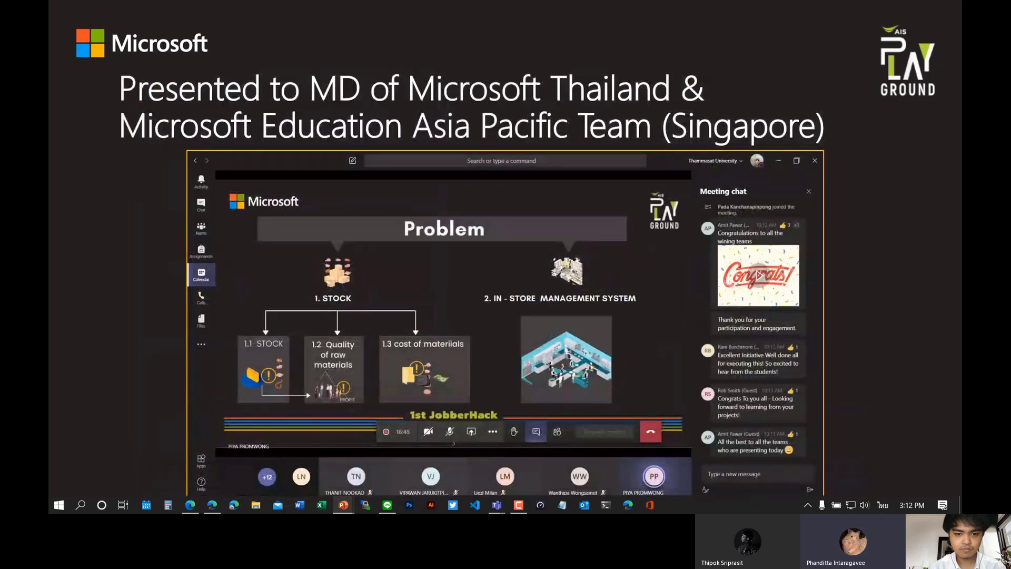
pyautogui.press('Left')
pyautogui.press('Right')
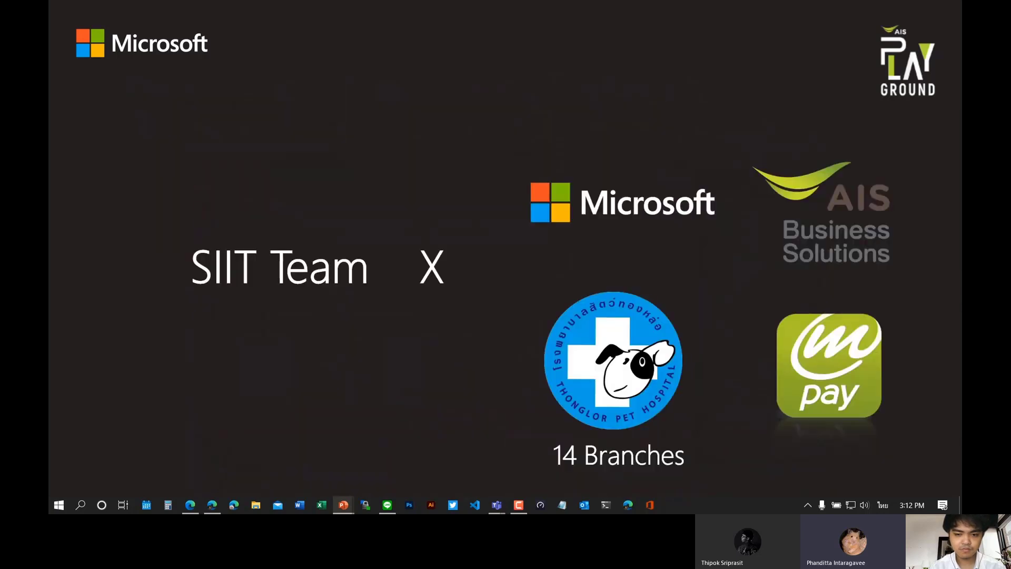